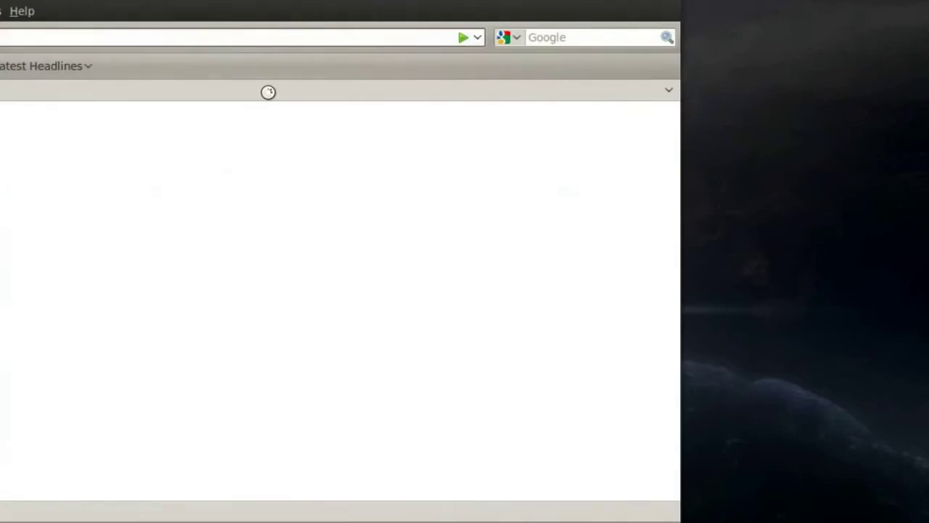
drag(231, 0, 480, 13)
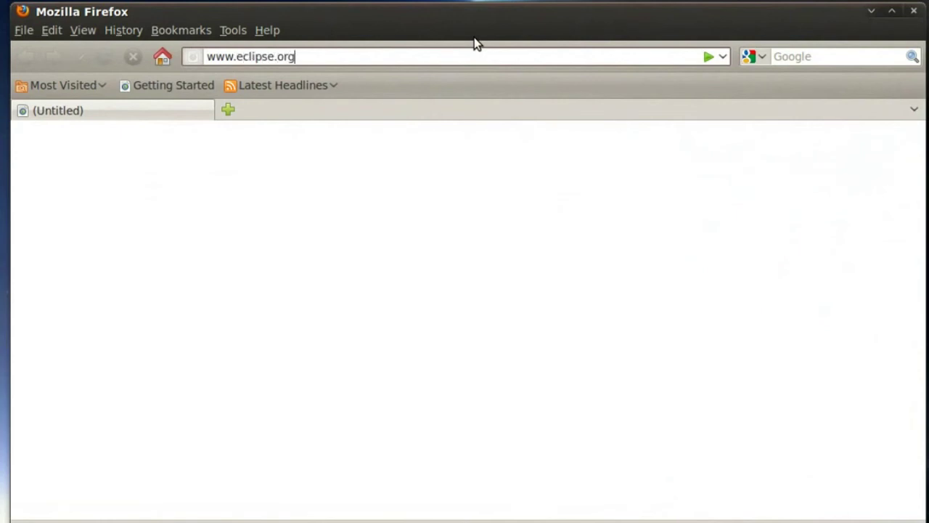
click(476, 52)
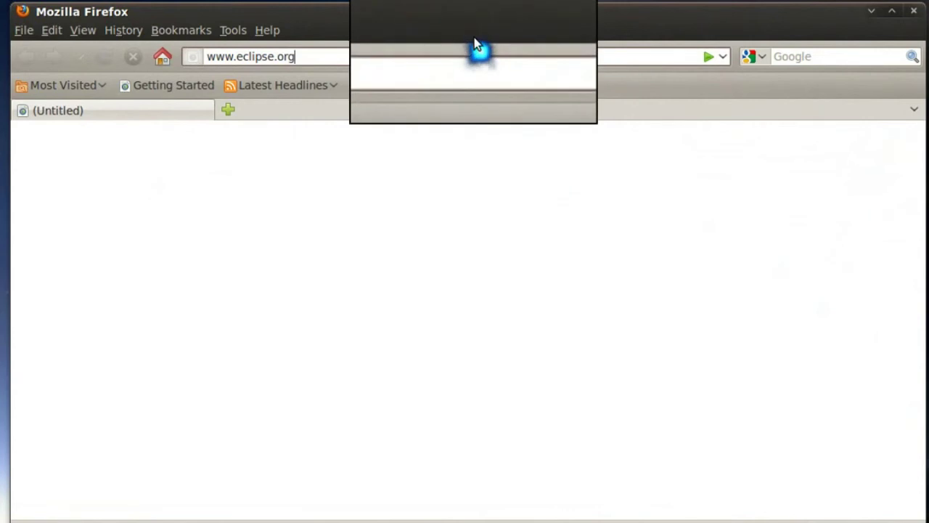
text(www.eclipse.org)
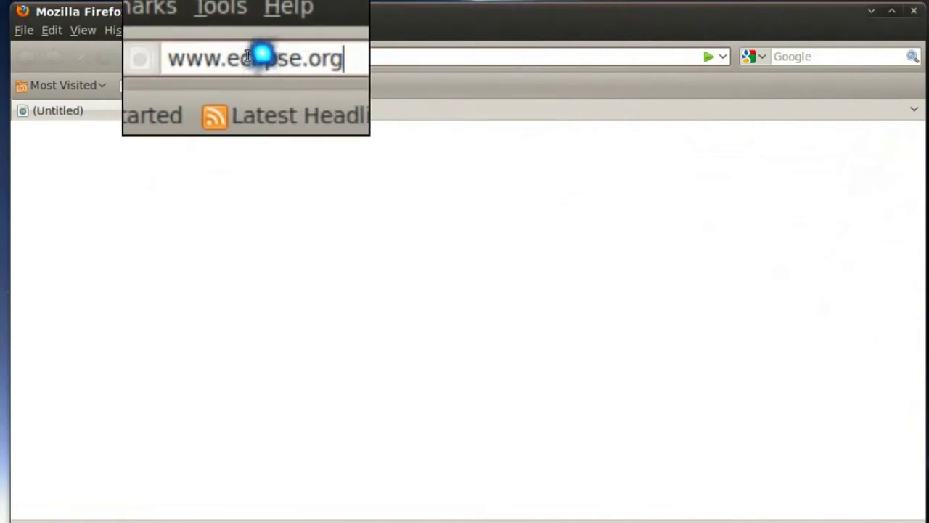
click(249, 53)
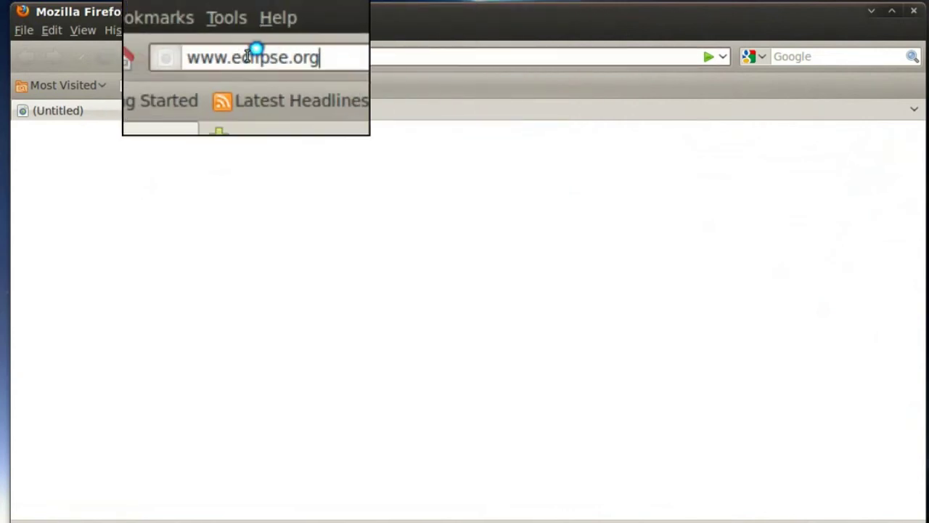
key(Return)
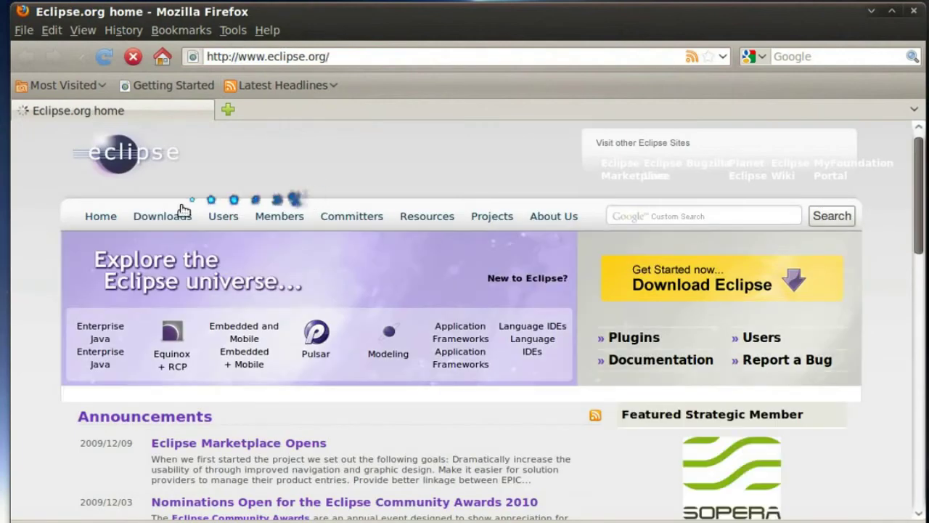
Go to the Eclipse Downloads page and locate the Eclipse for PHP Developers package
click(162, 218)
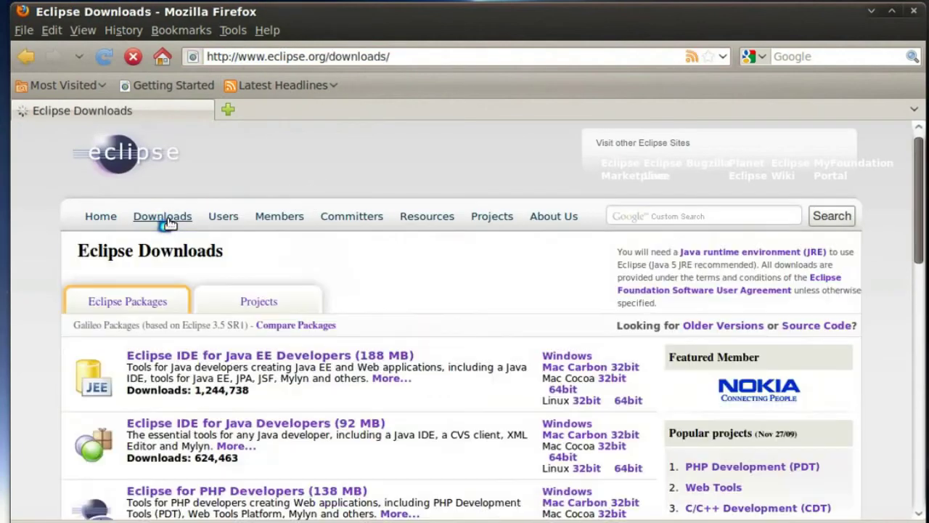
scroll(317, 441, down, 1)
scroll(317, 442, down, 5)
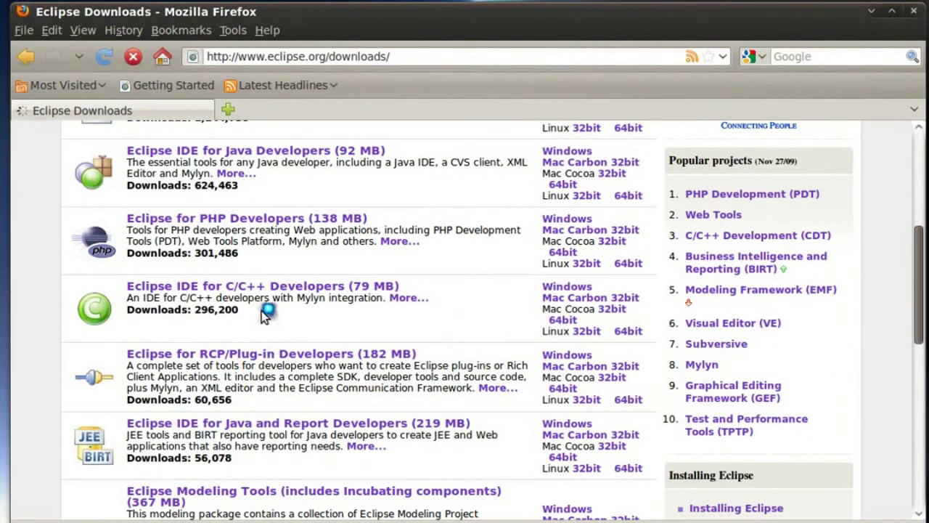
scroll(263, 309, up, 3)
scroll(262, 309, up, 2)
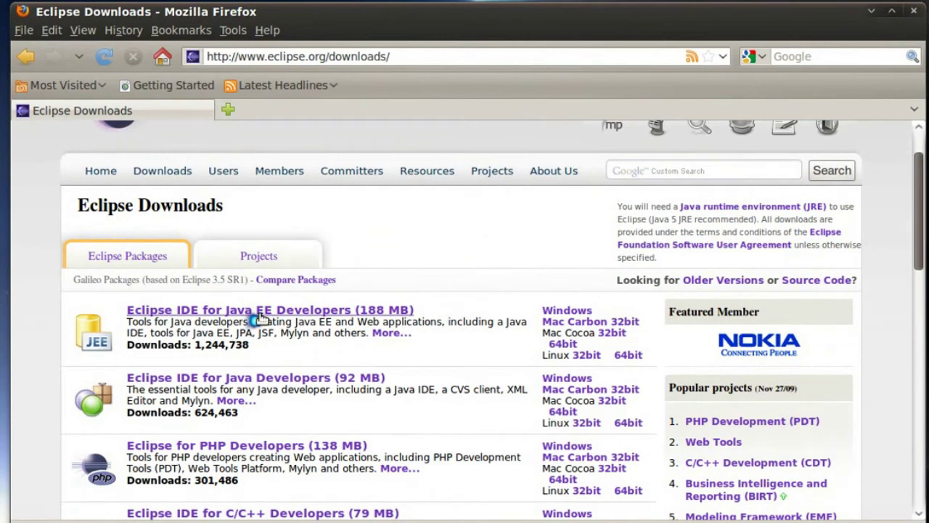
scroll(254, 320, down, 4)
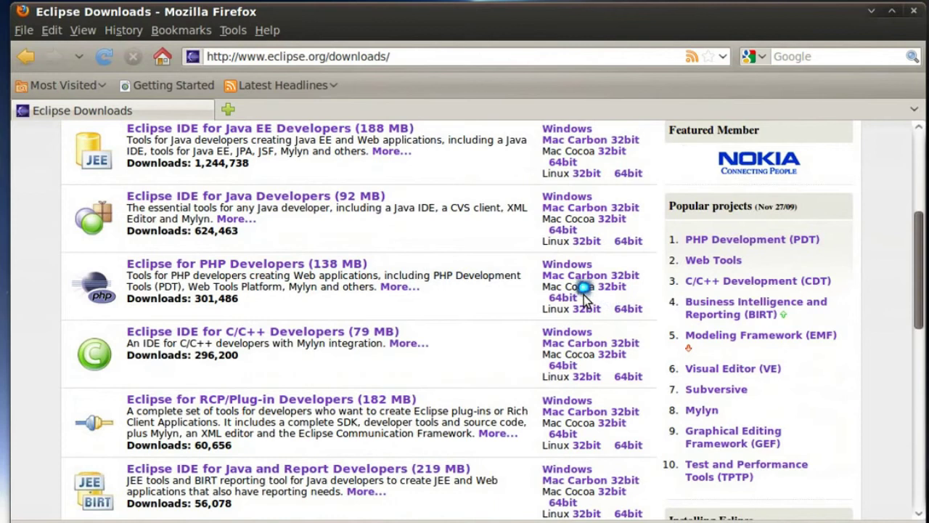
scroll(583, 299, up, 3)
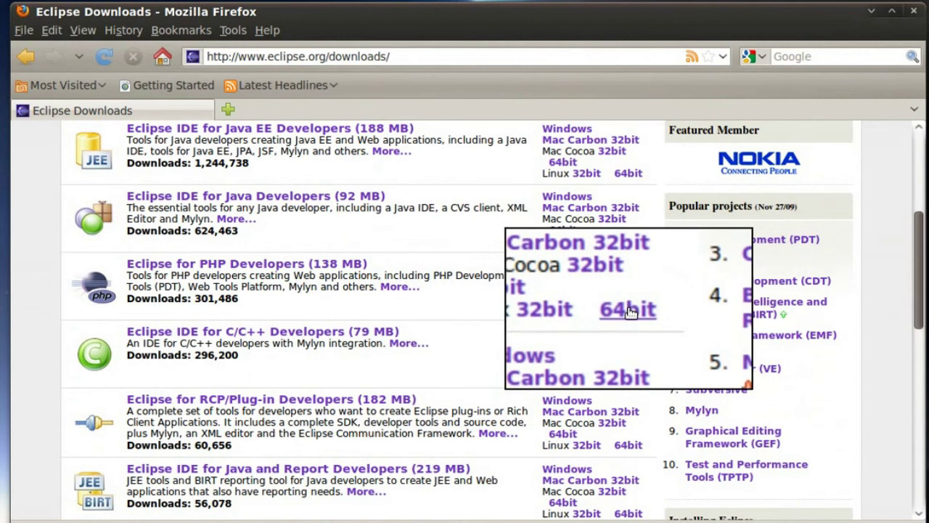
Save the Linux 64-bit PHP package from the suggested mirror to the Downloads folder
click(630, 309)
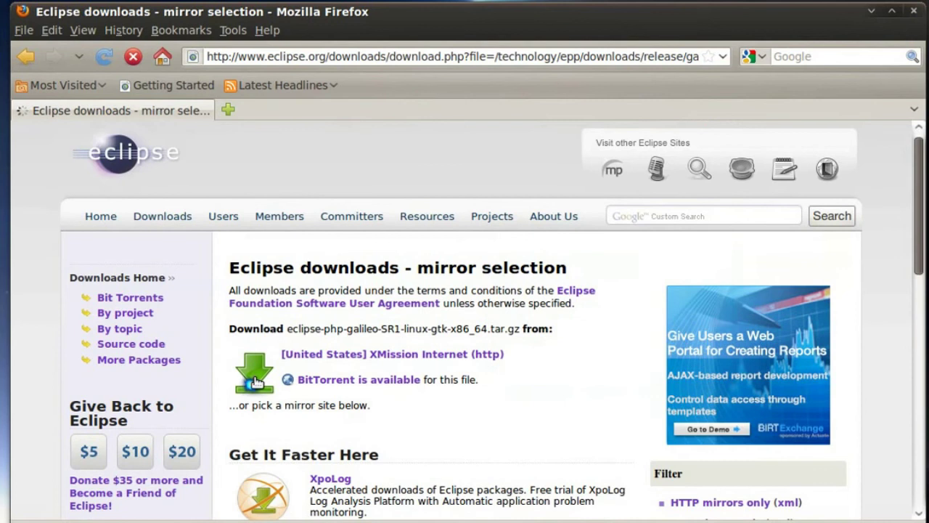
click(255, 383)
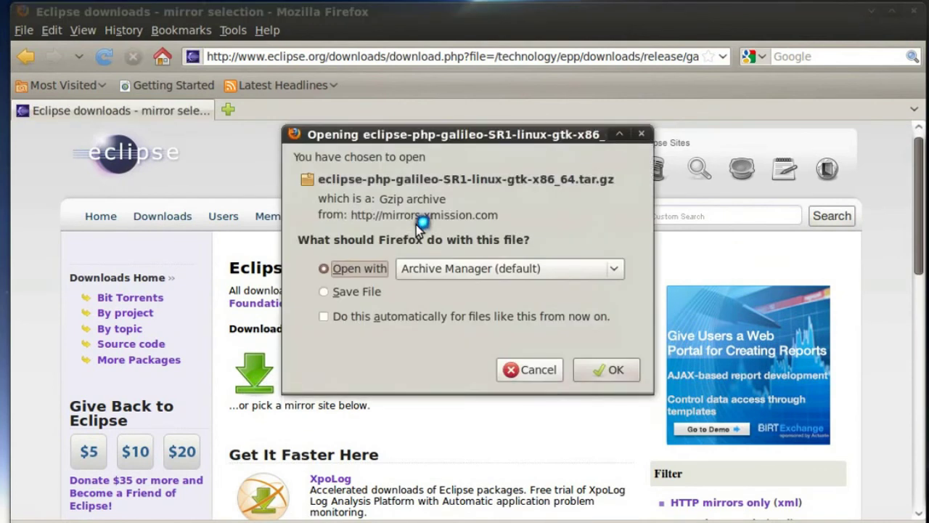
click(354, 292)
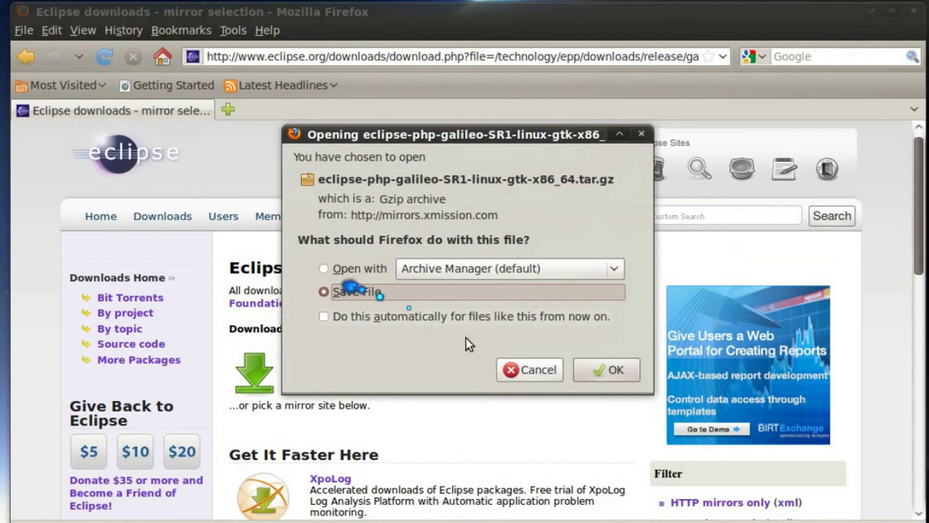
click(597, 371)
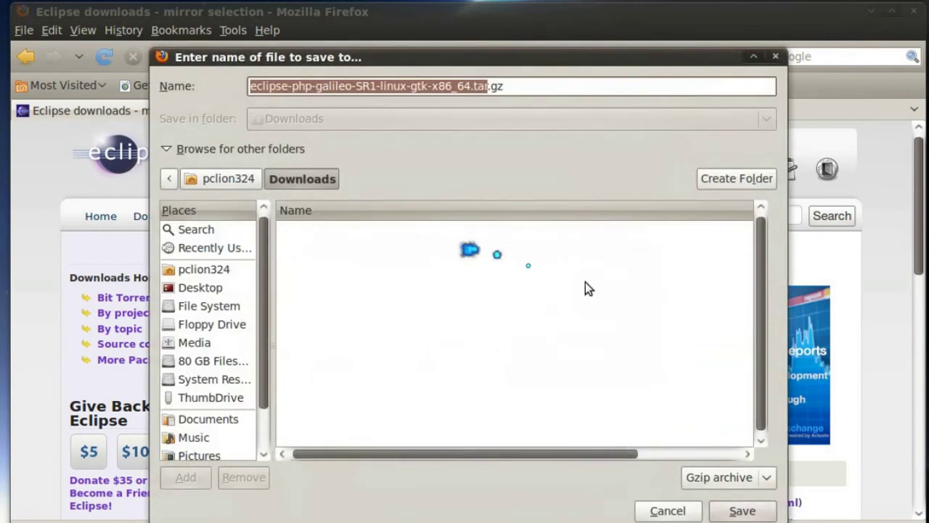
click(737, 511)
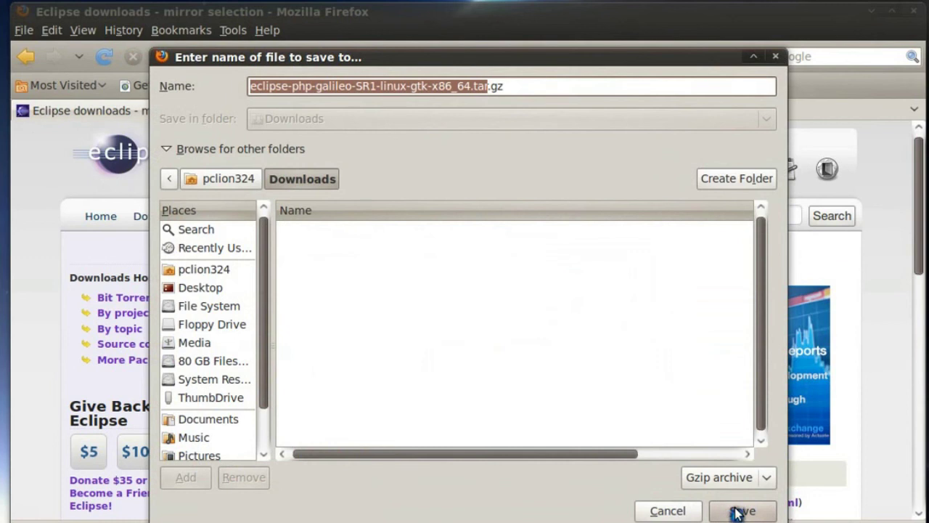
Open eclipse-php-galileo-SR1-linux-gtk-x86_64.tar.gz in Archive Manager
click(738, 512)
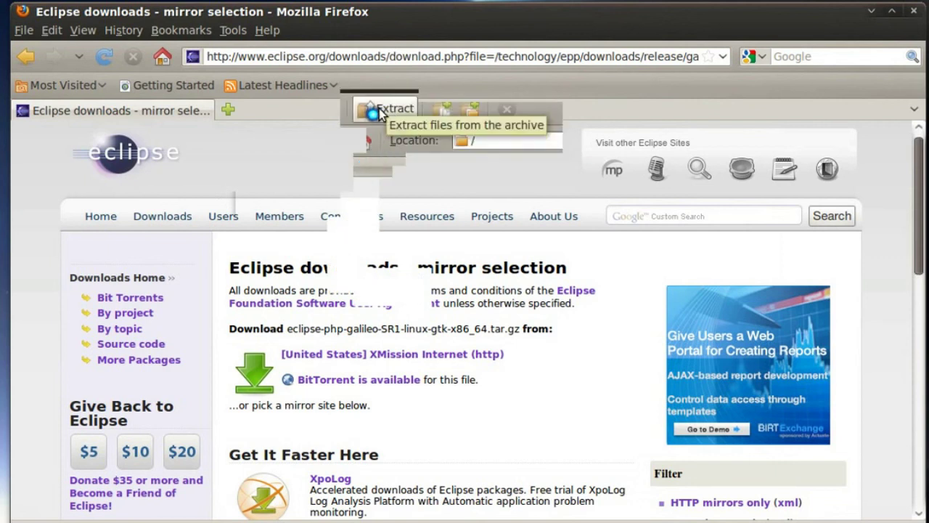
Extract all archive files into the home folder's Programs directory, then close Archive Manager
click(379, 110)
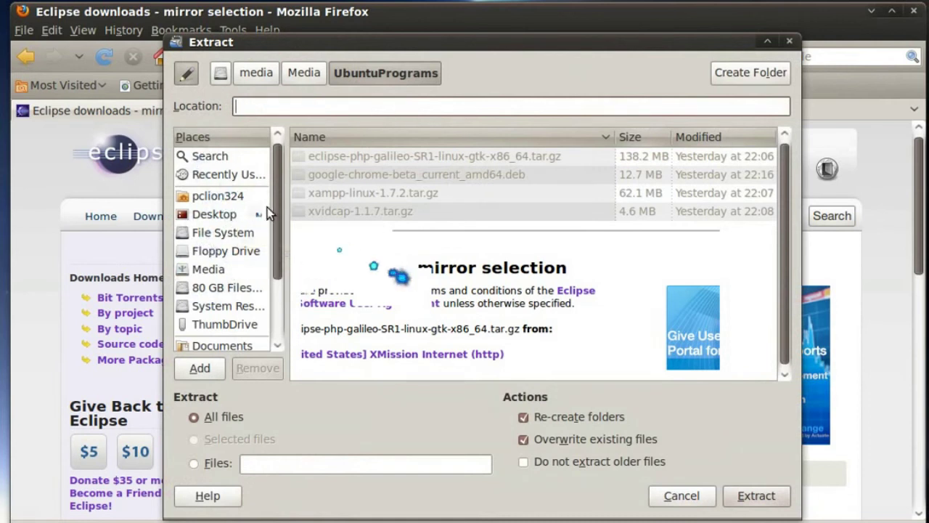
click(202, 195)
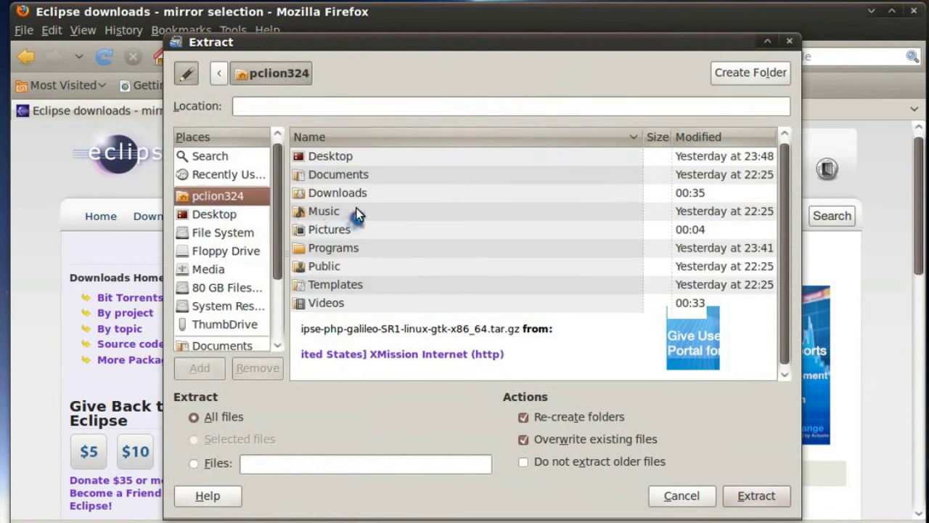
double_click(327, 248)
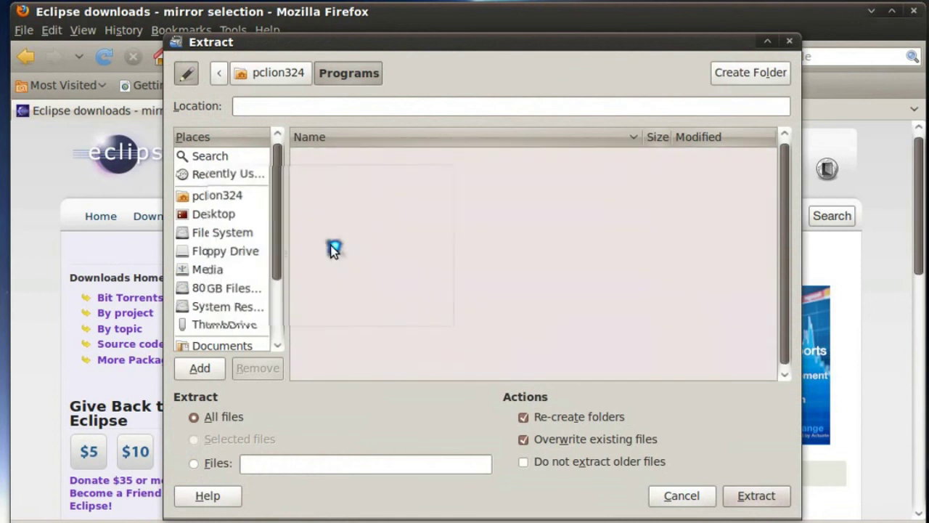
click(756, 495)
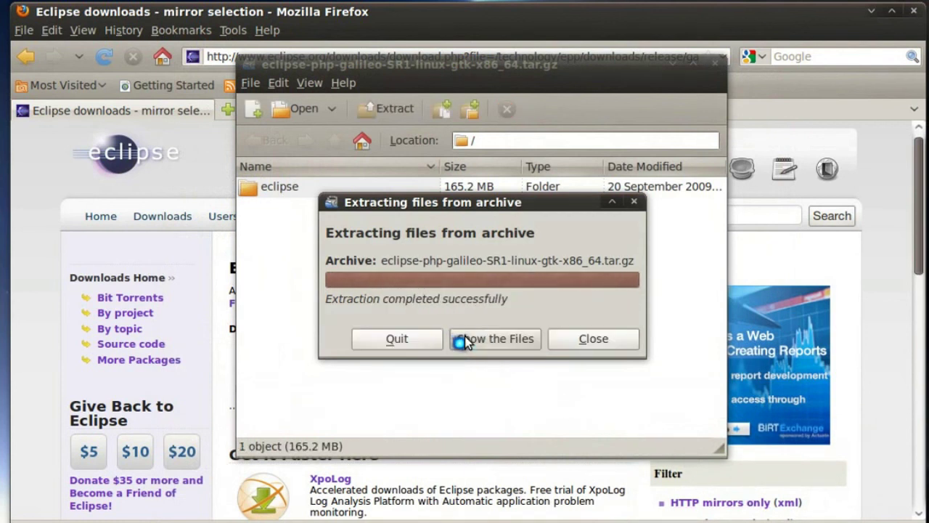
click(584, 341)
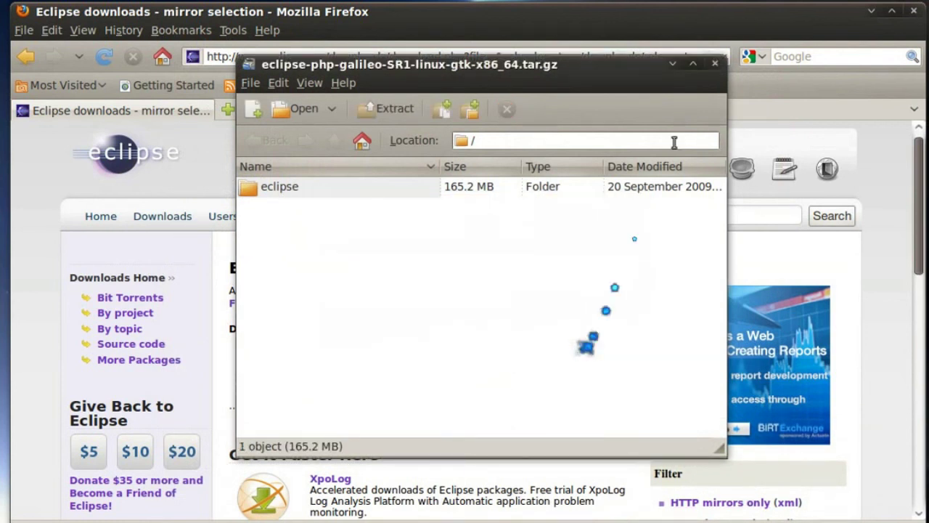
click(713, 64)
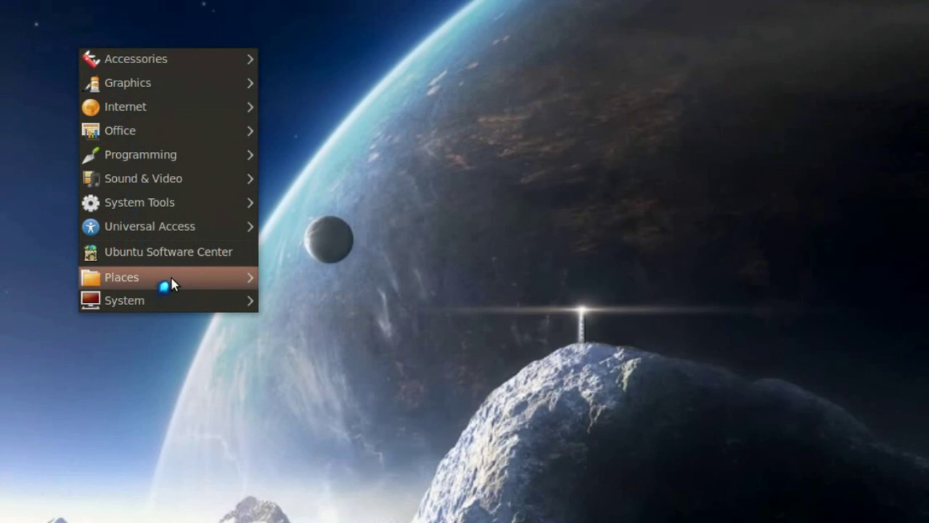
Open the Home Folder in the file browser
mouse_move(218, 281)
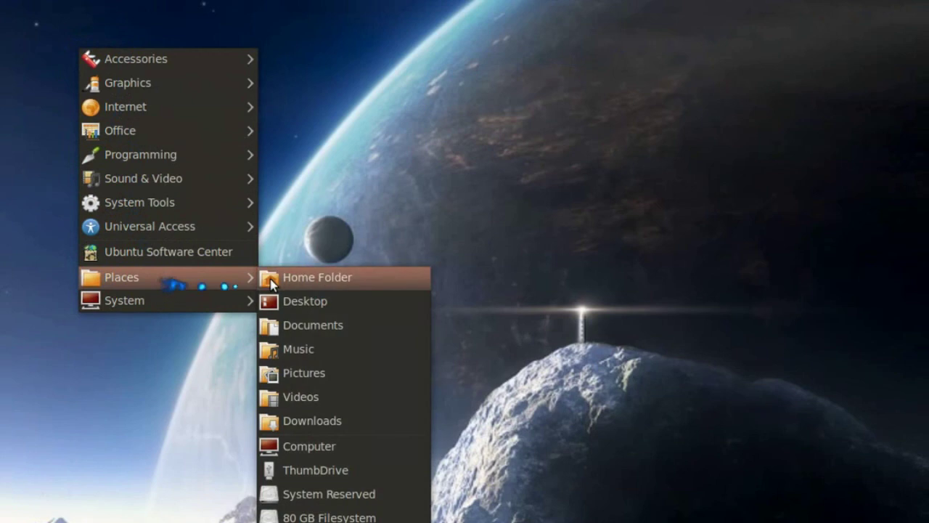
click(321, 278)
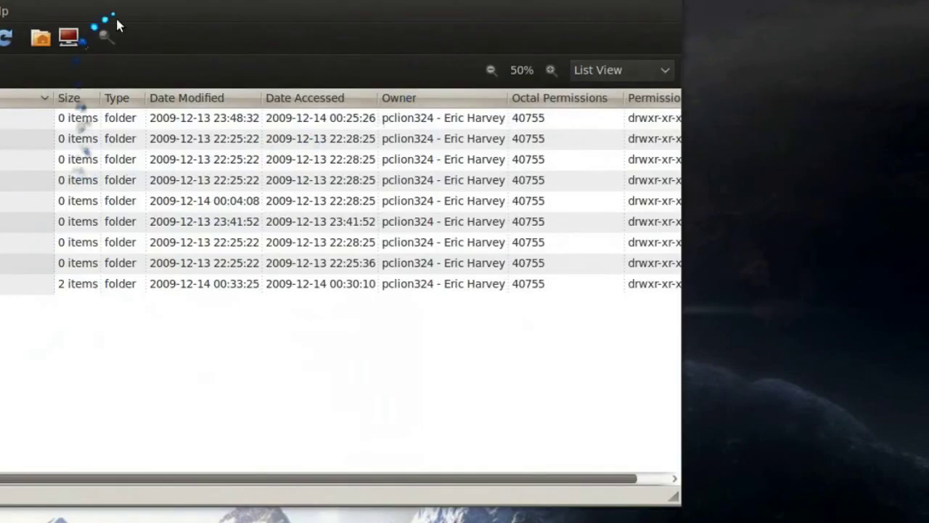
drag(155, 2, 395, 36)
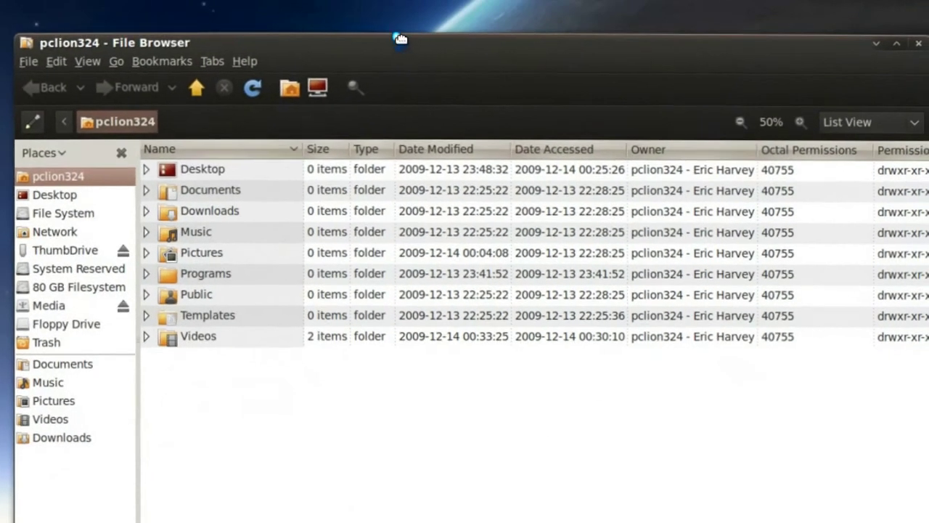
Run the eclipse executable in Programs/eclipse, which reports no Java runtime found
double_click(193, 270)
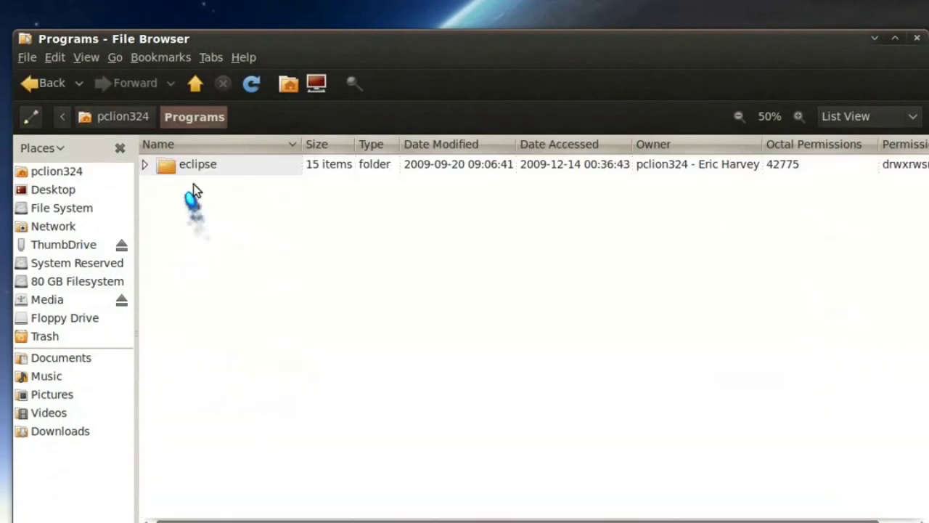
click(192, 168)
double_click(193, 168)
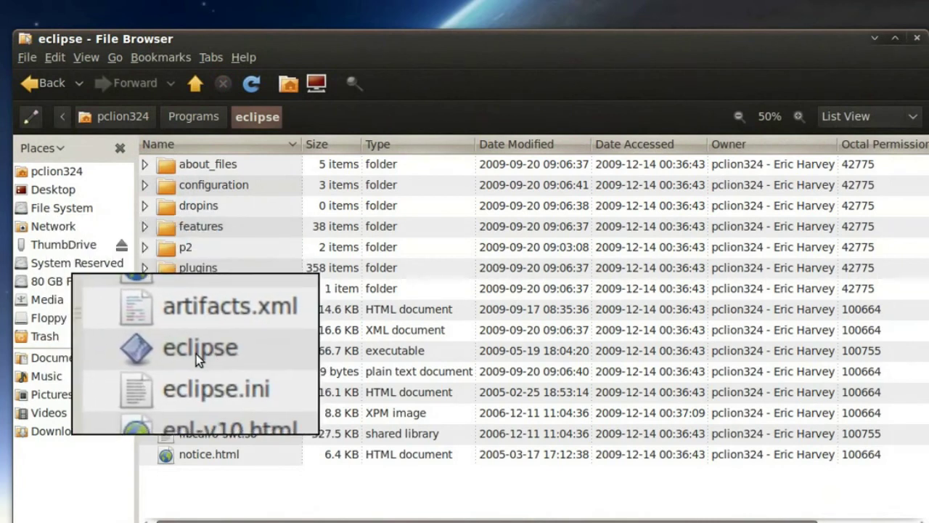
double_click(196, 353)
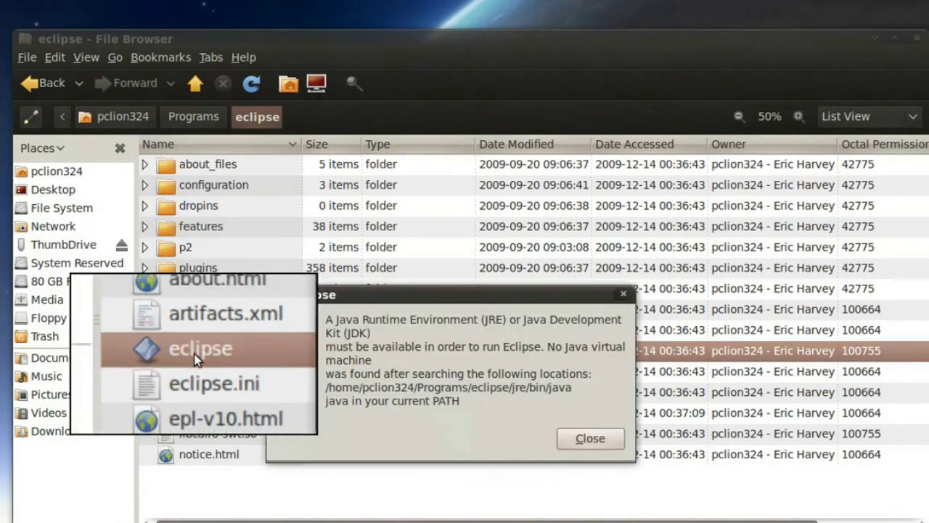